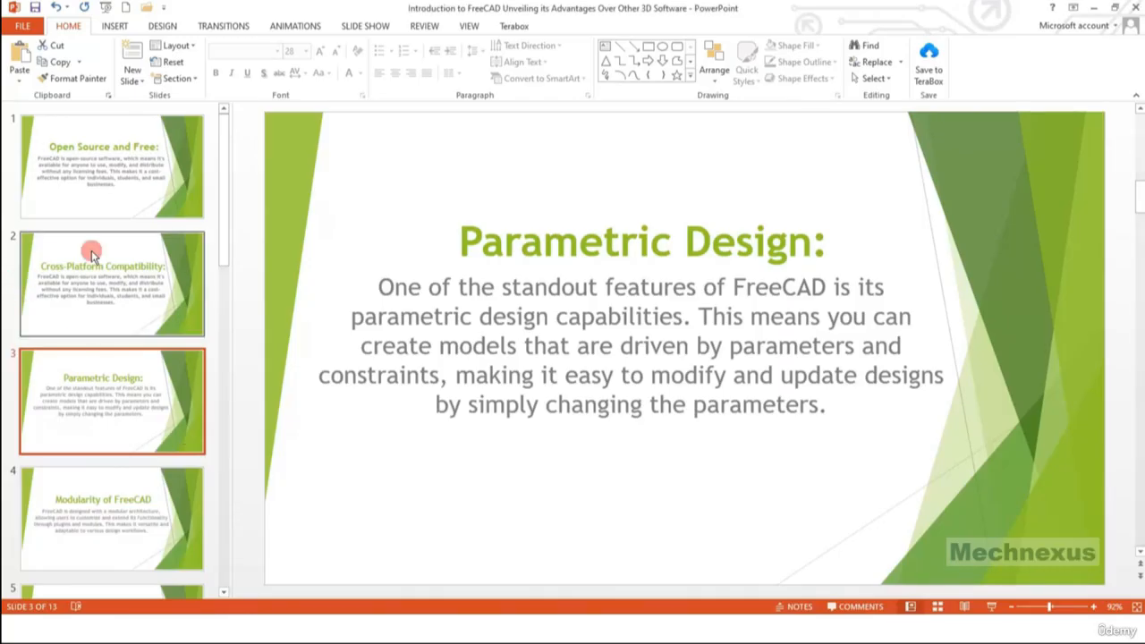
- Open the first slide, "Open Source and Free", in the presentation
{"action": "scroll", "coordinate": [124, 164], "scroll_direction": "down", "scroll_amount": 2}
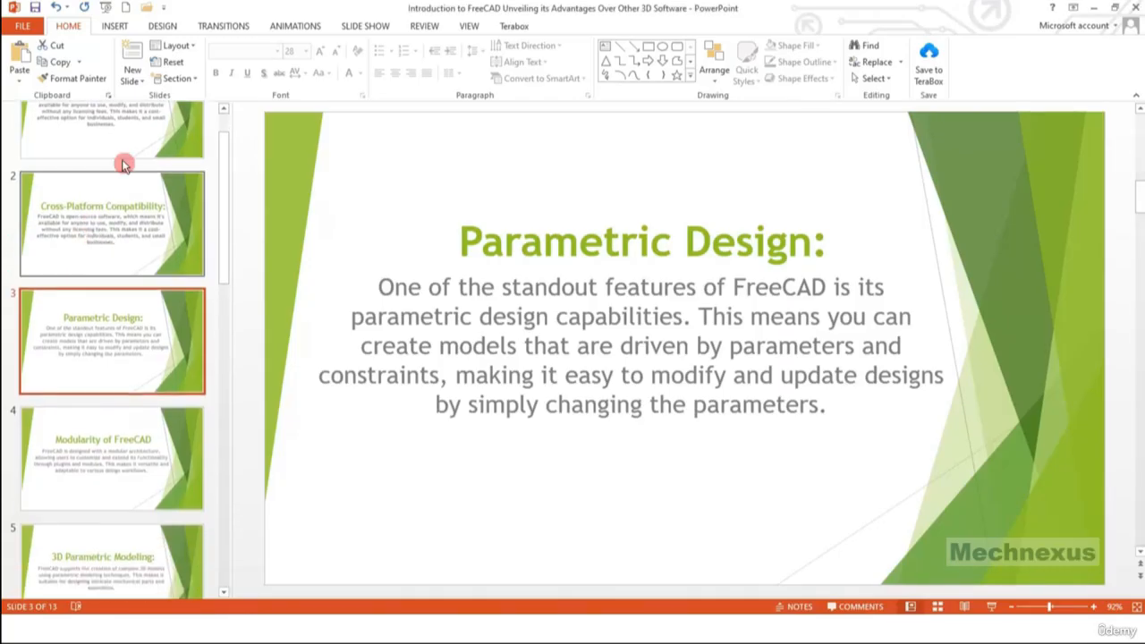
{"action": "scroll", "coordinate": [124, 164], "scroll_direction": "up", "scroll_amount": 2}
{"action": "left_click", "coordinate": [123, 187]}
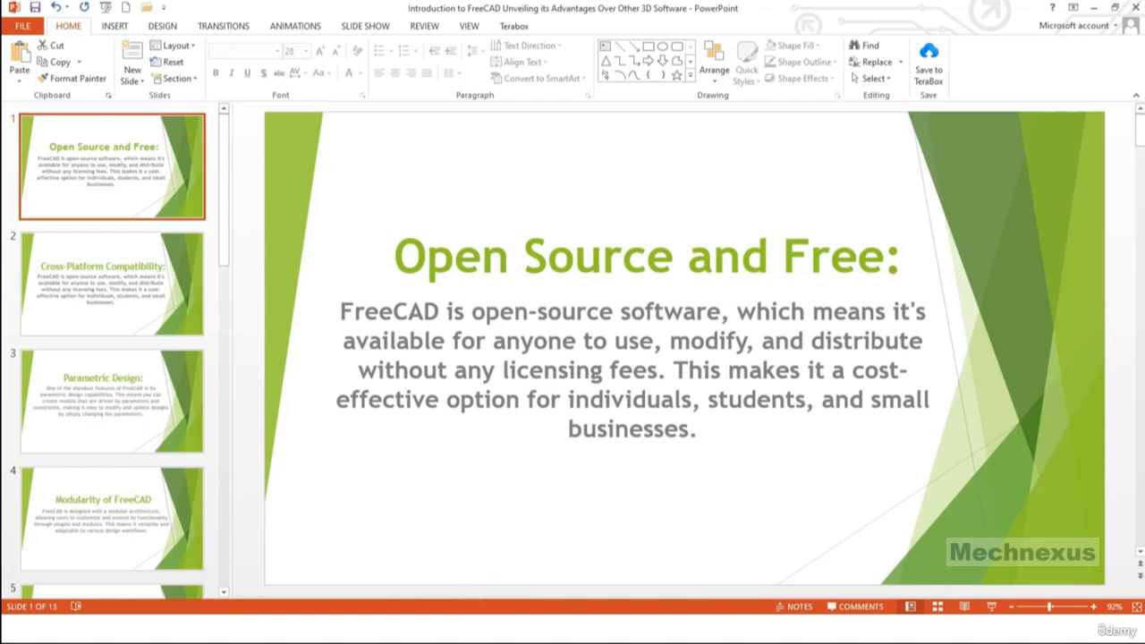
- Switch to Chrome and examine the feature sections of the FreeCAD homepage, returning to the start of the page
{"action": "key", "text": "alt+Tab"}
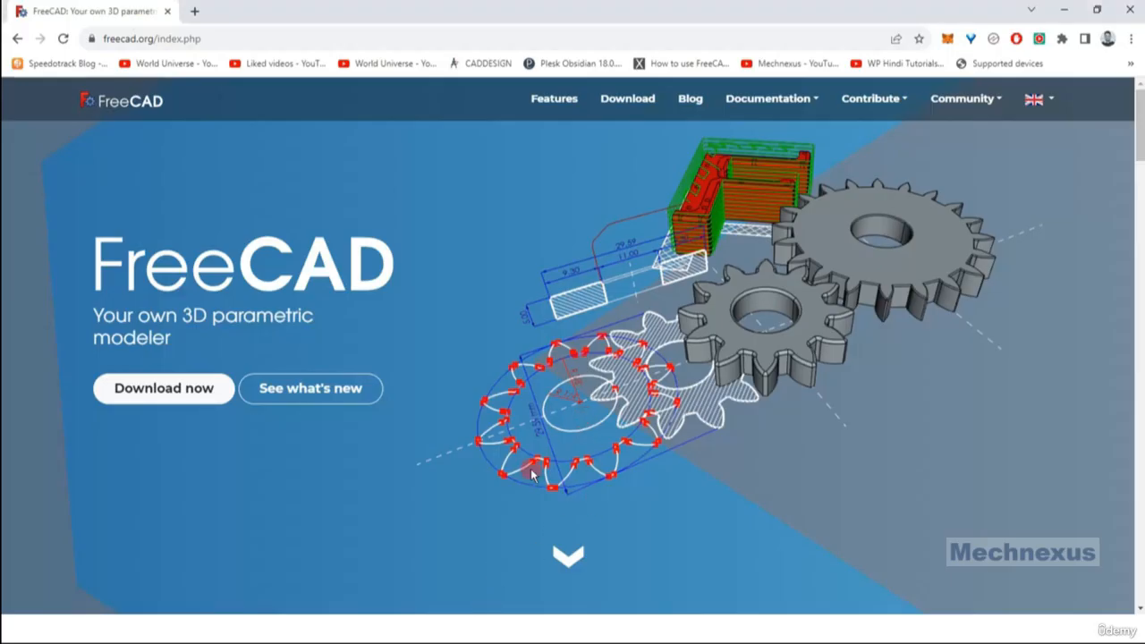
{"action": "scroll", "coordinate": [465, 384], "scroll_direction": "down", "scroll_amount": 5}
{"action": "scroll", "coordinate": [465, 379], "scroll_direction": "down", "scroll_amount": 8}
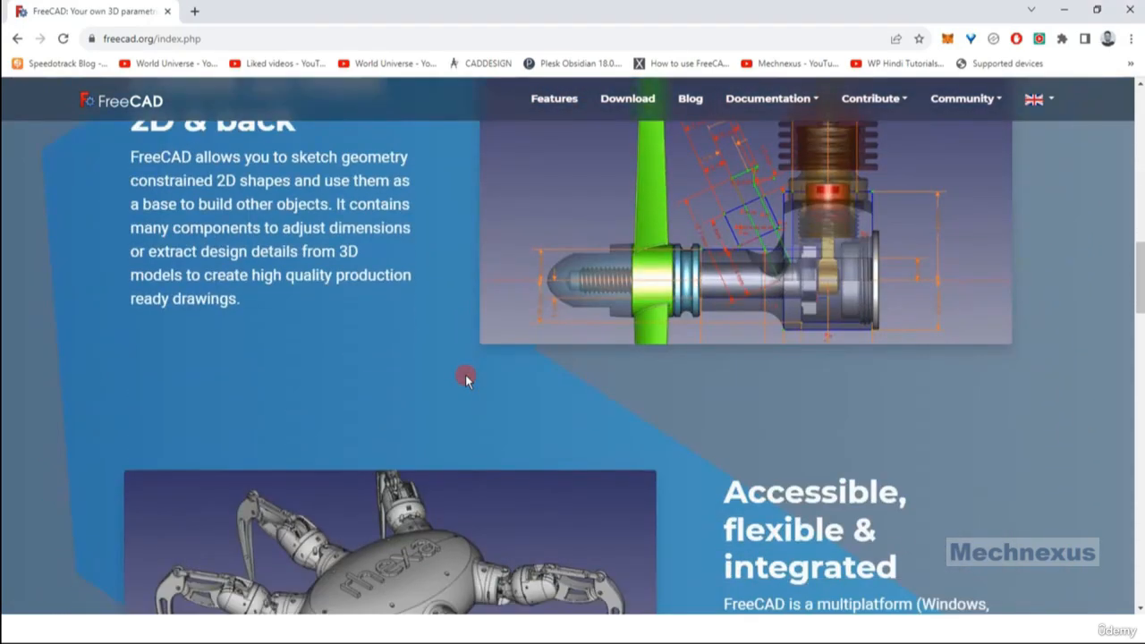
{"action": "scroll", "coordinate": [449, 393], "scroll_direction": "down", "scroll_amount": 3}
{"action": "scroll", "coordinate": [449, 393], "scroll_direction": "up", "scroll_amount": 4}
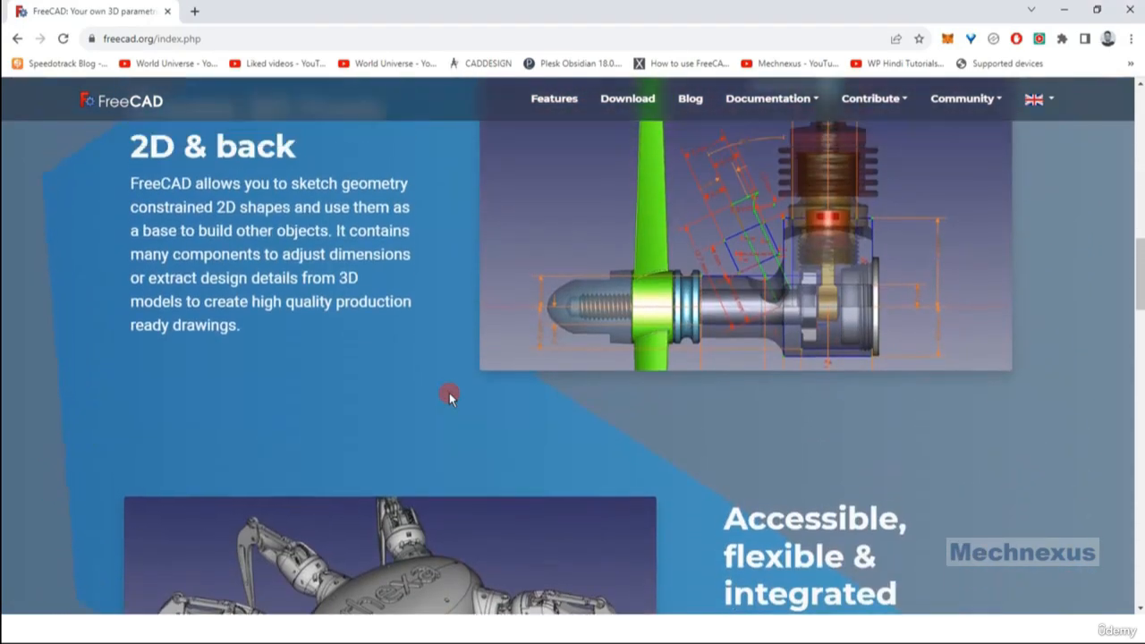
{"action": "scroll", "coordinate": [449, 394], "scroll_direction": "up", "scroll_amount": 3}
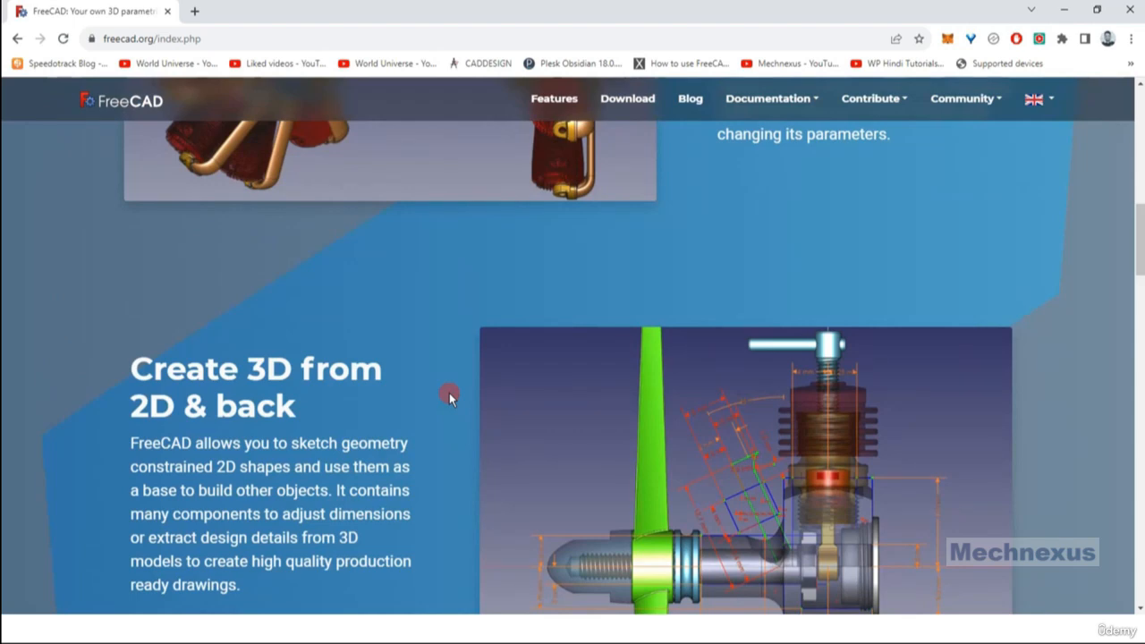
{"action": "scroll", "coordinate": [449, 397], "scroll_direction": "up", "scroll_amount": 7}
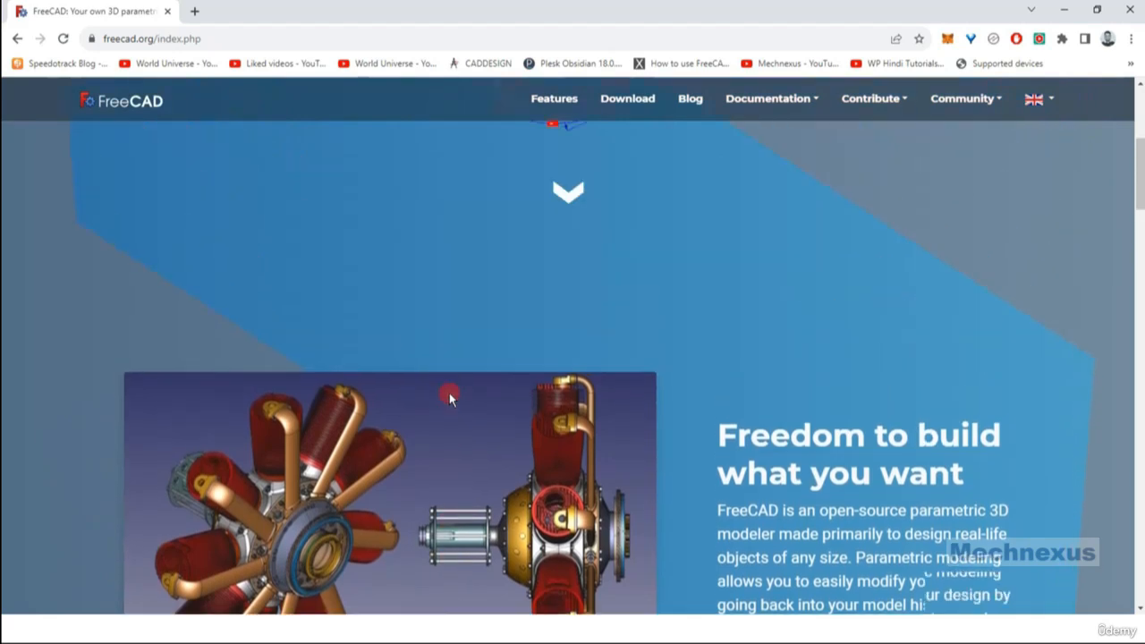
{"action": "scroll", "coordinate": [429, 417], "scroll_direction": "up", "scroll_amount": 3}
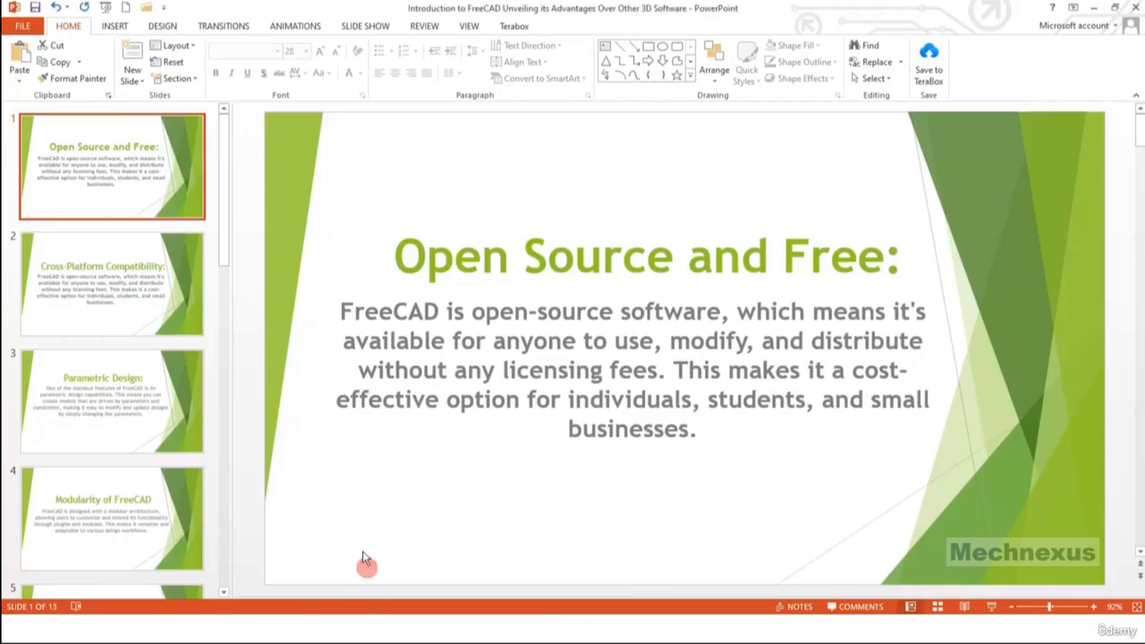
- Show the "Cross-Platform Compatibility" slide, and examine the Windows, Mac and Linux installers on the FreeCAD website's download page in Chrome
{"action": "left_click", "coordinate": [94, 300]}
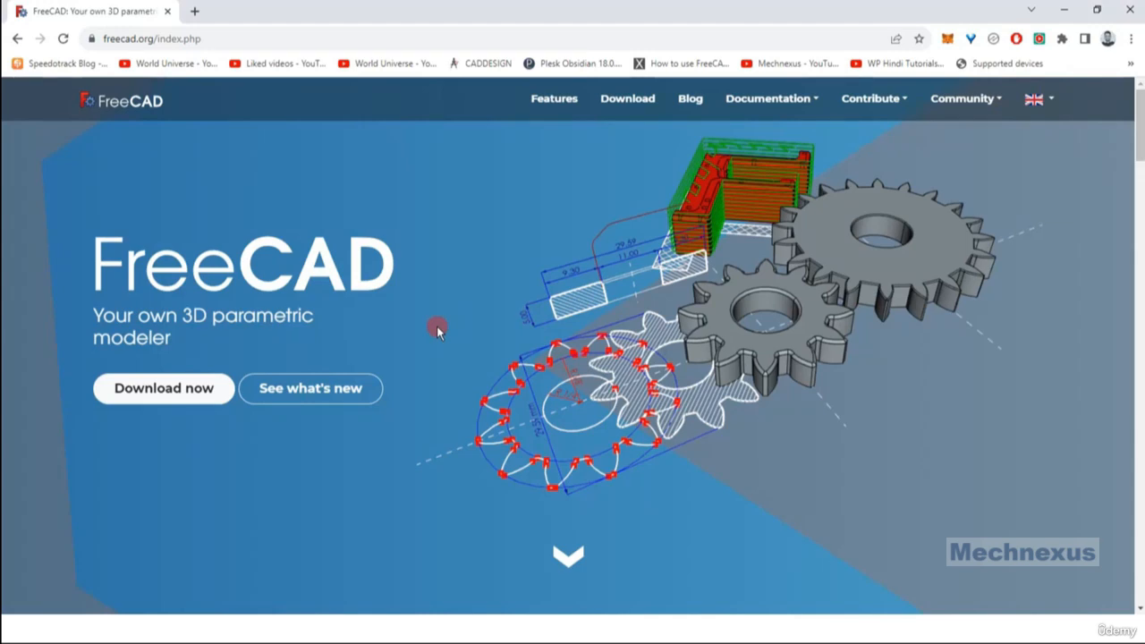
{"action": "left_click", "coordinate": [627, 100]}
{"action": "scroll", "coordinate": [573, 225], "scroll_direction": "down", "scroll_amount": 2}
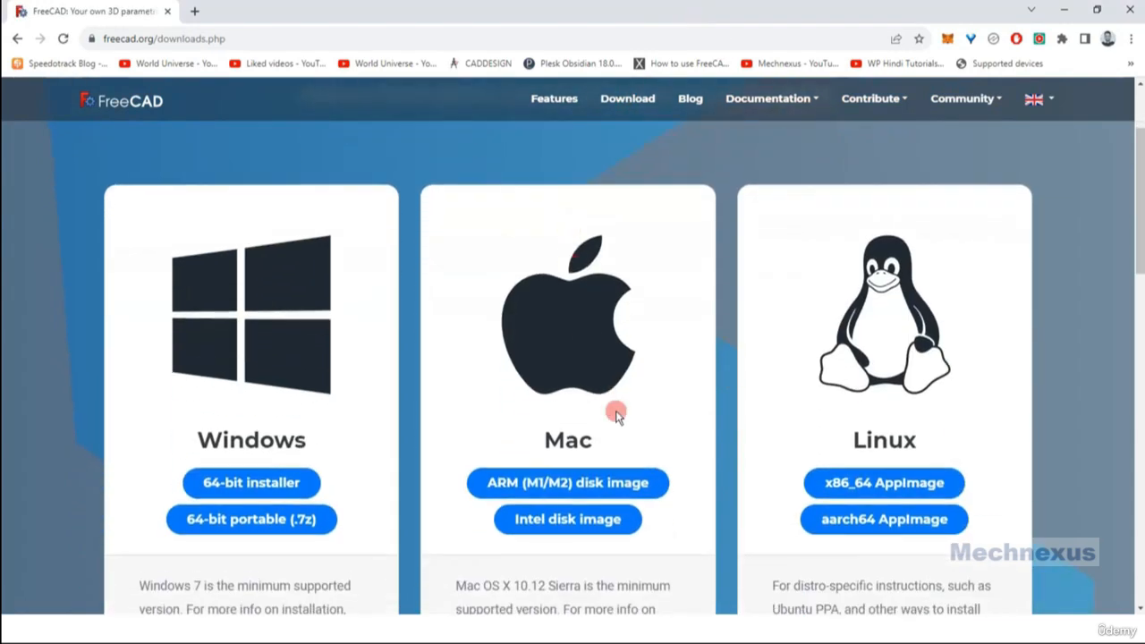
{"action": "scroll", "coordinate": [616, 411], "scroll_direction": "down", "scroll_amount": 1}
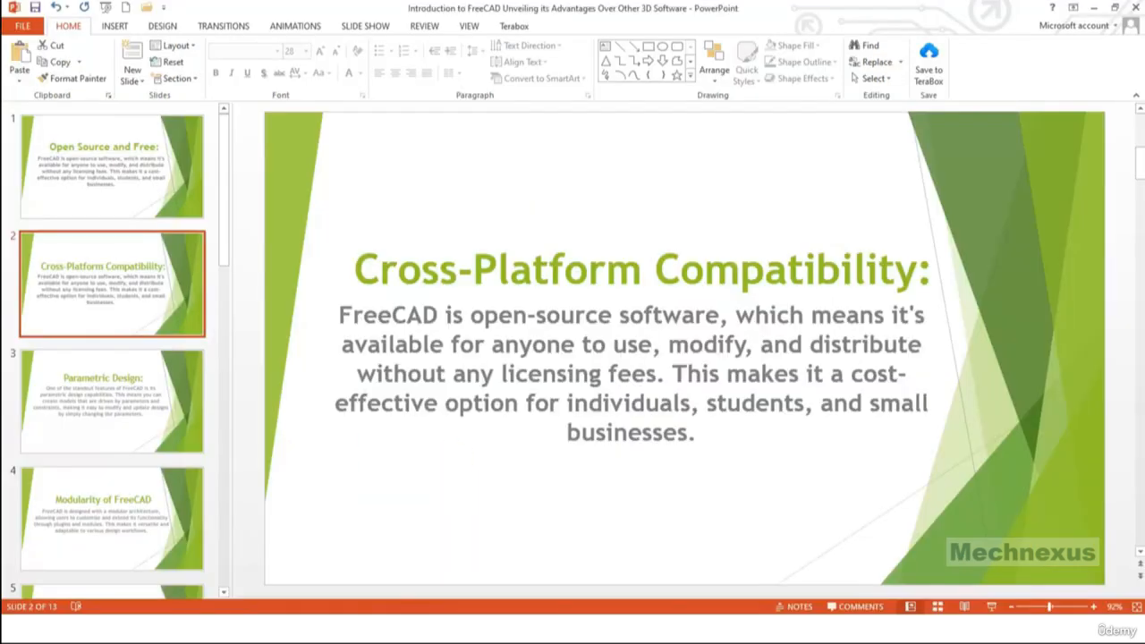
- Show the "Parametric Design" slide, and switch to FreeCAD to view the whole frame guide model
{"action": "left_click", "coordinate": [92, 420]}
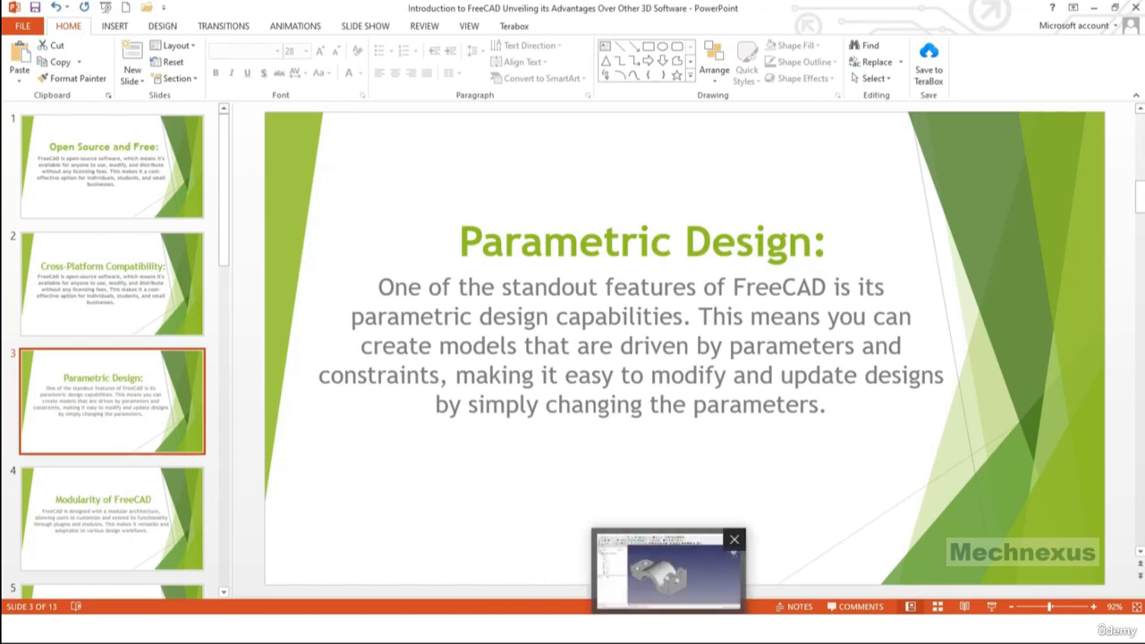
{"action": "left_click", "coordinate": [447, 453]}
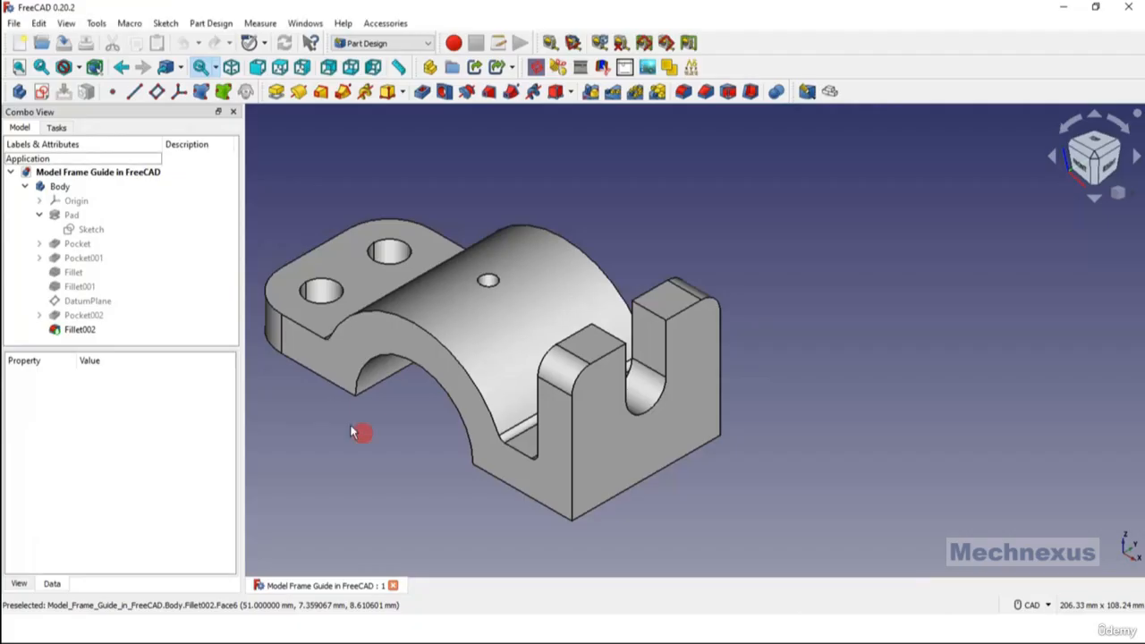
{"action": "middle_click_drag", "start_coordinate": [449, 301], "coordinate": [567, 378]}
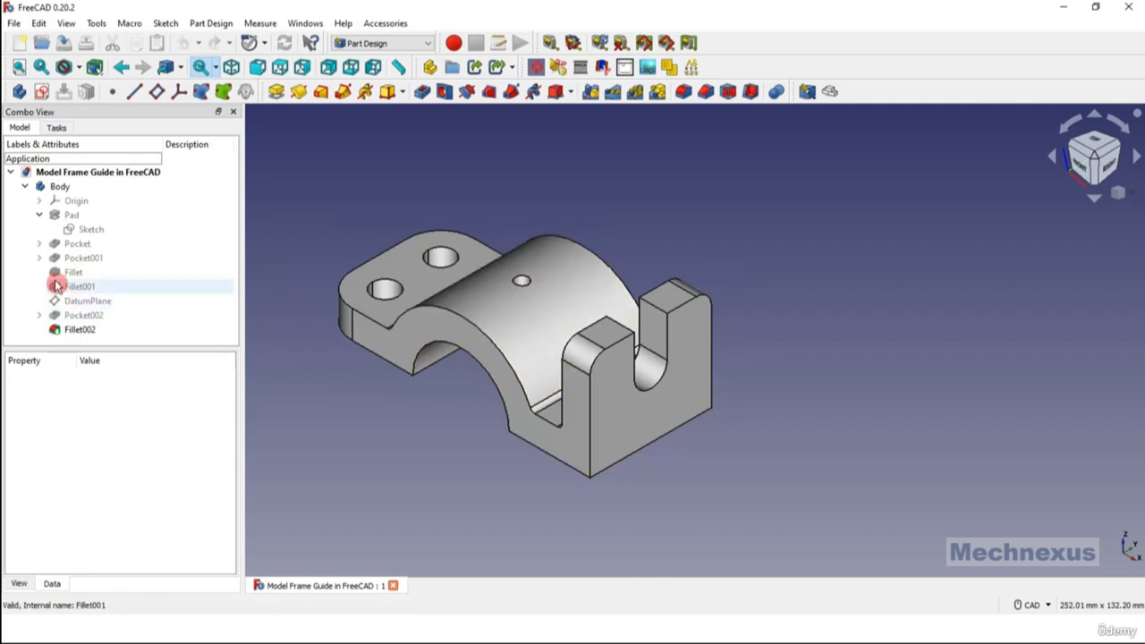
- Display the frame guide at its Pad feature and at its first Pocket feature to compare the modelling stages
{"action": "left_click", "coordinate": [65, 217]}
{"action": "key", "text": "space"}
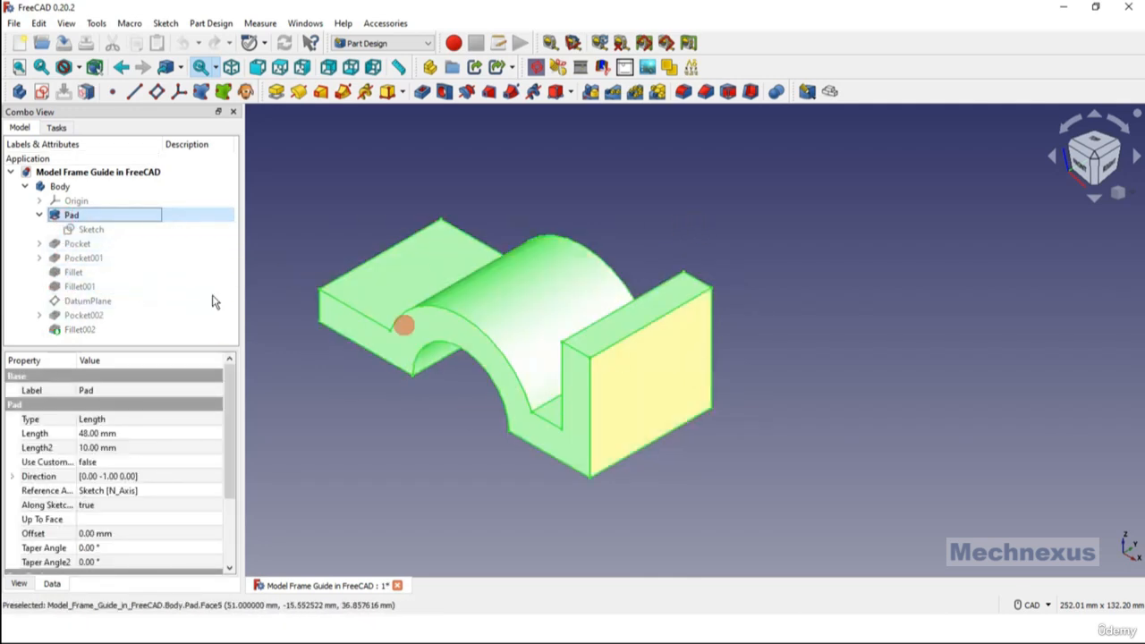
{"action": "left_click", "coordinate": [54, 245]}
{"action": "key", "text": "space"}
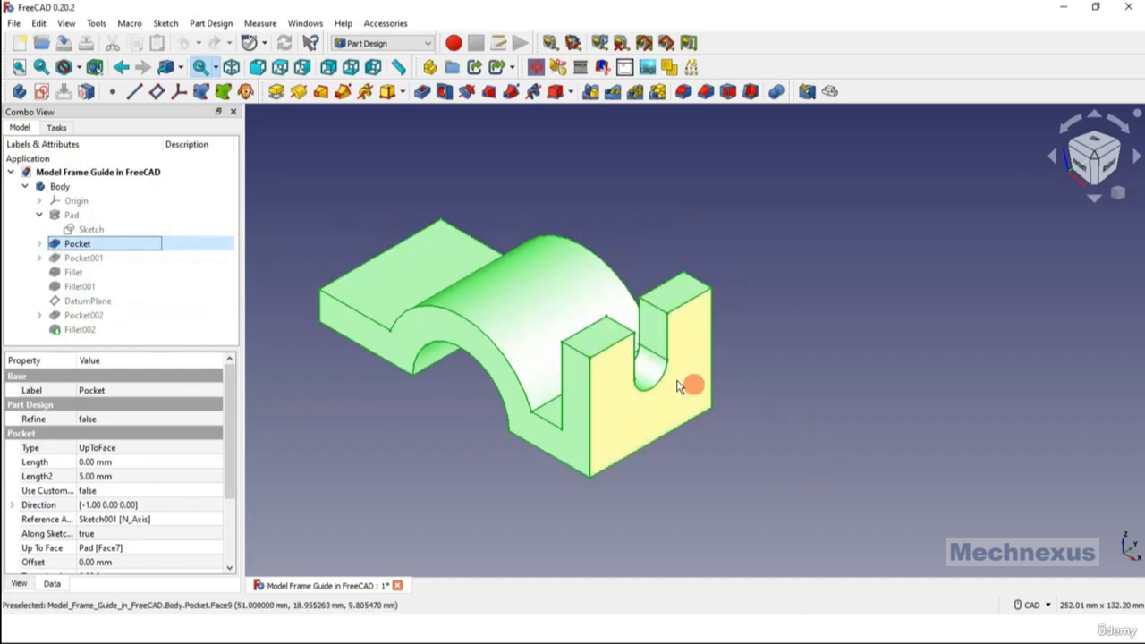
{"action": "left_click", "coordinate": [488, 483]}
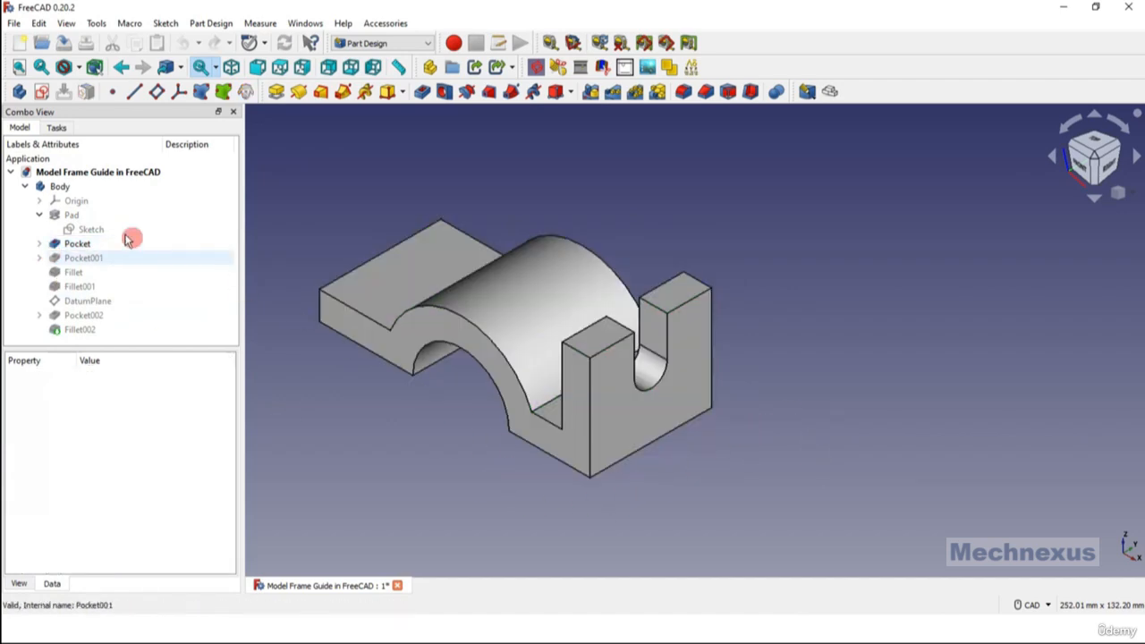
- Edit the Pad's sketch to set the upright wall's vertical height to 35 mm, and close the sketch
{"action": "double_click", "coordinate": [78, 229]}
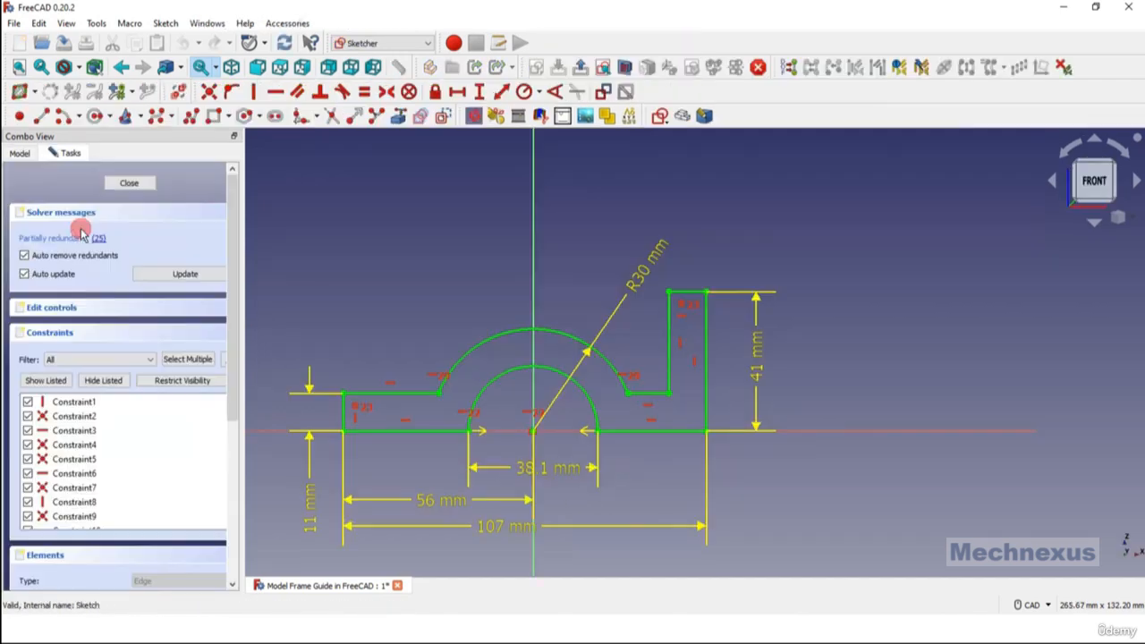
{"action": "scroll", "coordinate": [767, 365], "scroll_direction": "up", "scroll_amount": 2}
{"action": "double_click", "coordinate": [755, 362]}
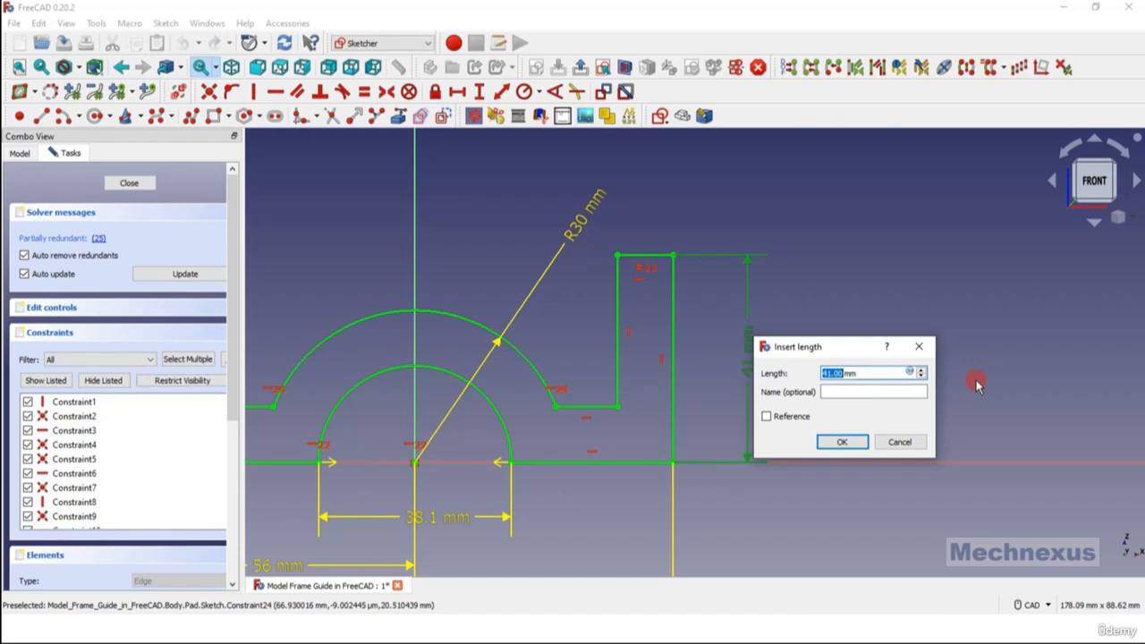
{"action": "type", "text": "35"}
{"action": "key", "text": "Return"}
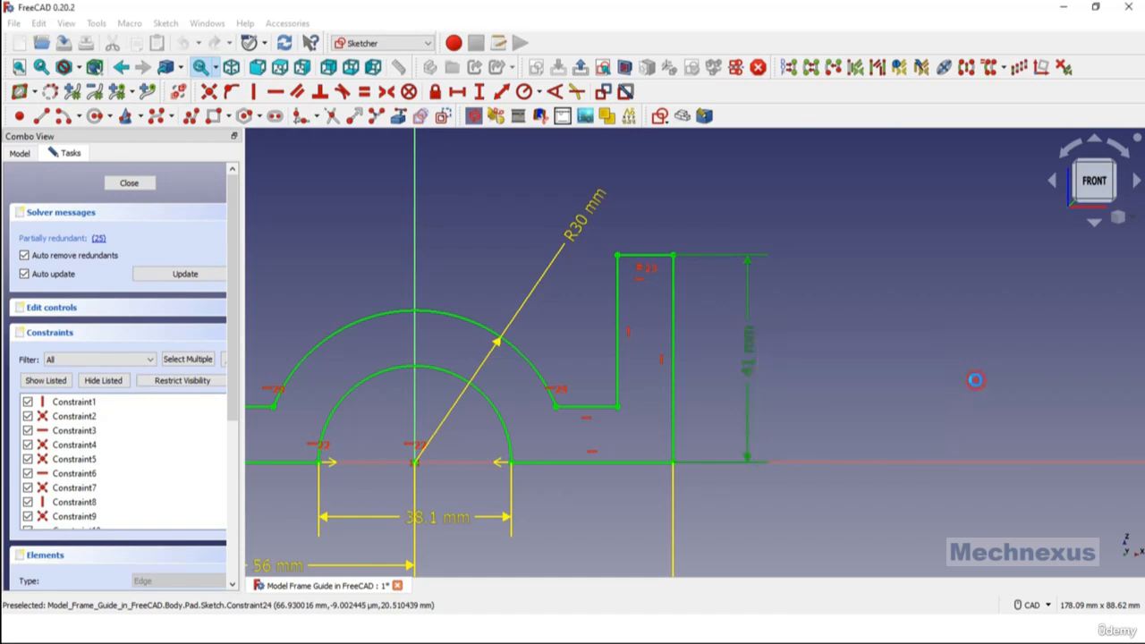
{"action": "left_click", "coordinate": [128, 186]}
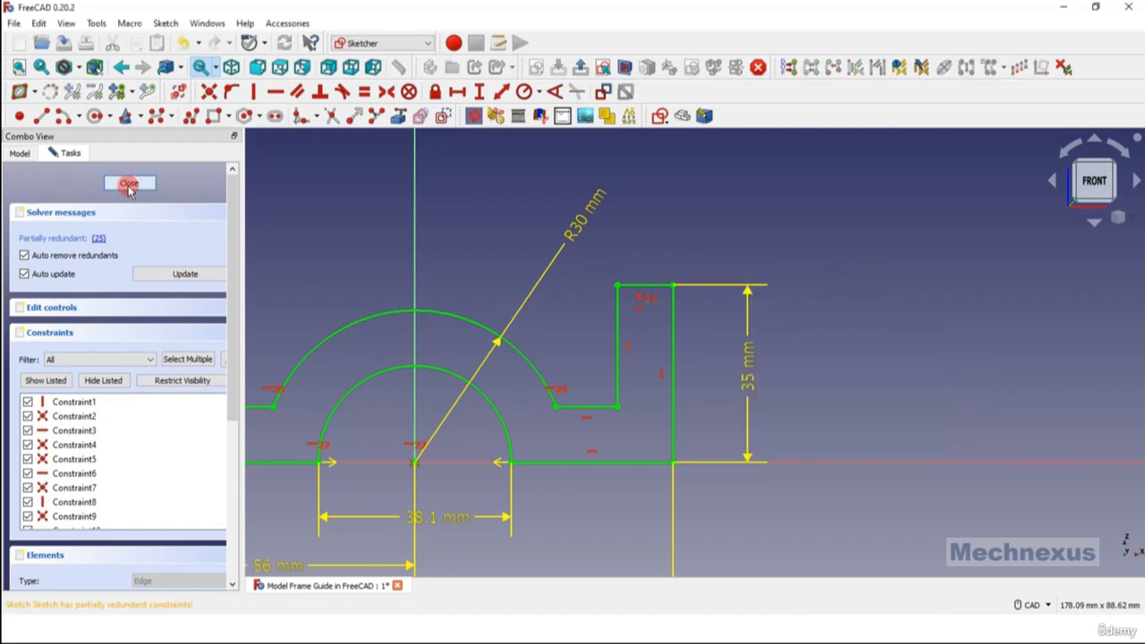
{"action": "scroll", "coordinate": [684, 358], "scroll_direction": "up", "scroll_amount": 3}
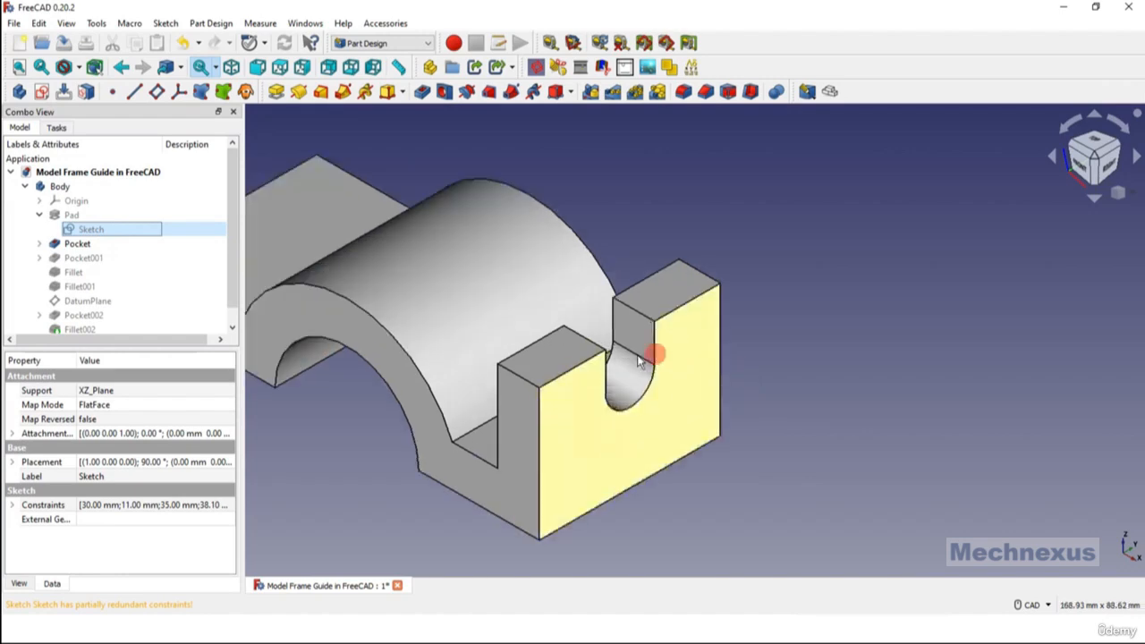
- Open Sketch001 under the Pocket feature to examine the slot's constraints, and close it without edits
{"action": "left_click", "coordinate": [40, 244]}
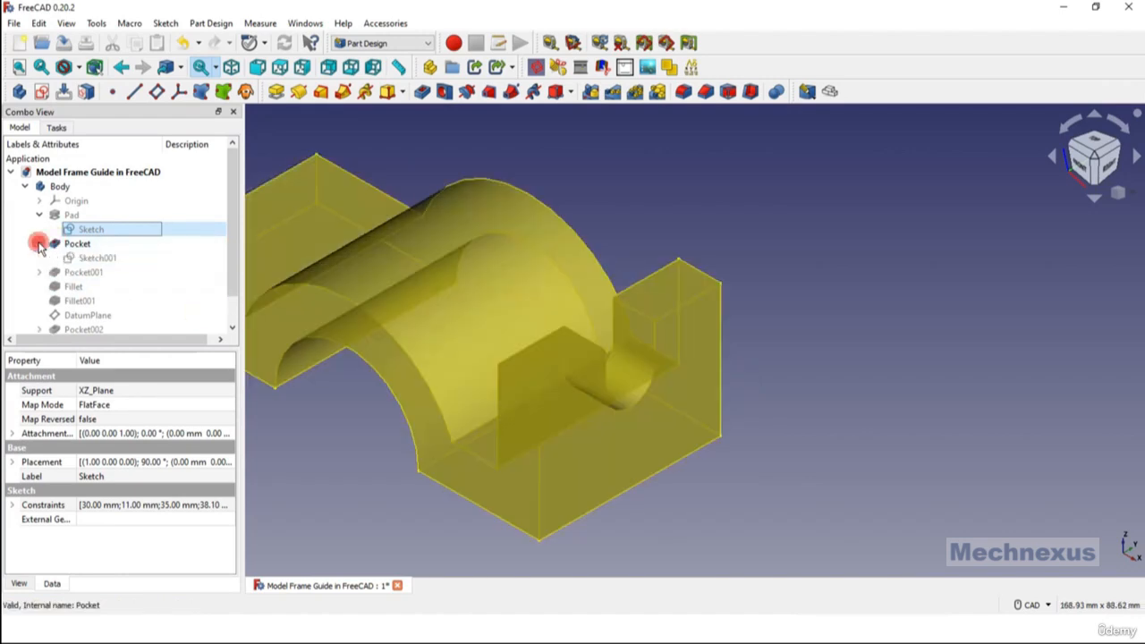
{"action": "double_click", "coordinate": [88, 258]}
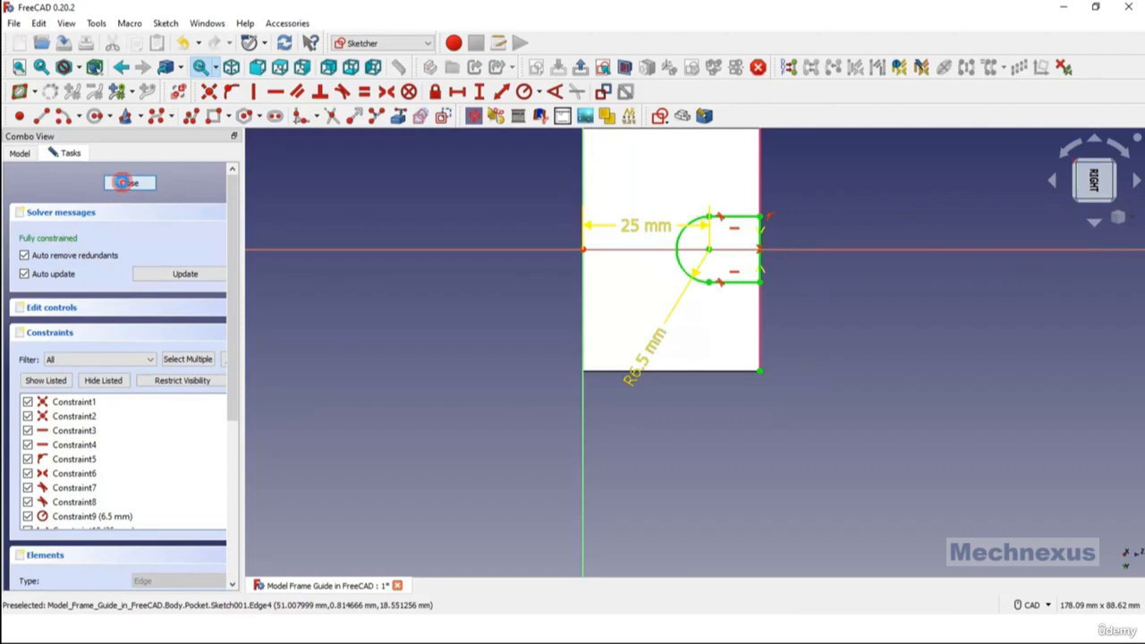
{"action": "left_click", "coordinate": [125, 186]}
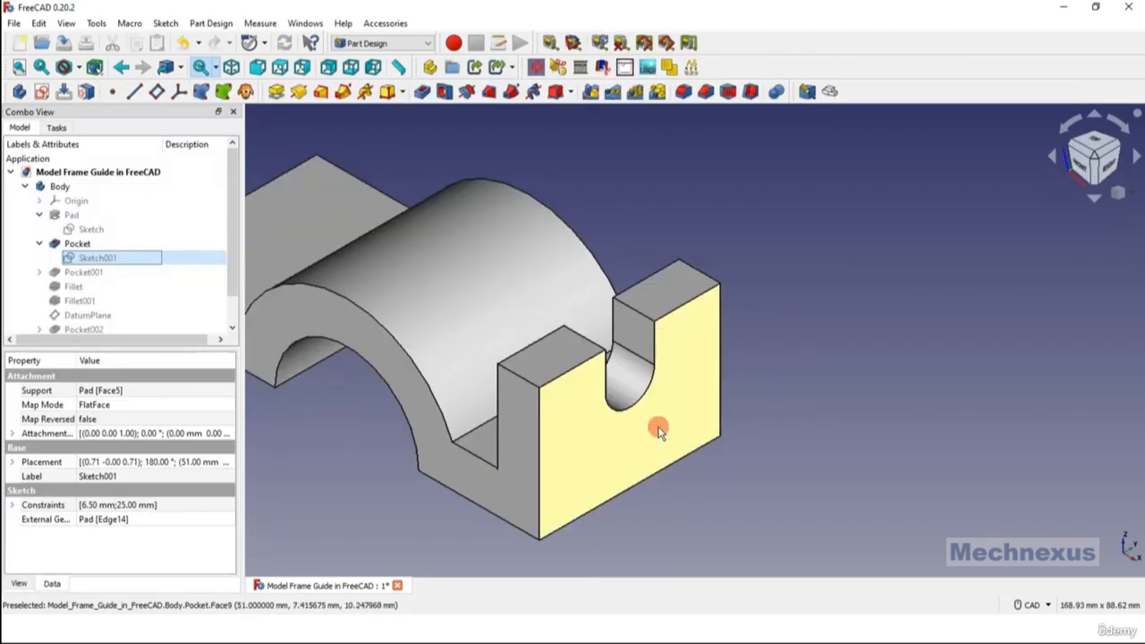
- Reopen the Pad's sketch, set the upright wall's vertical height to 41 mm, and close the sketch
{"action": "left_click", "coordinate": [72, 231]}
{"action": "double_click", "coordinate": [72, 231]}
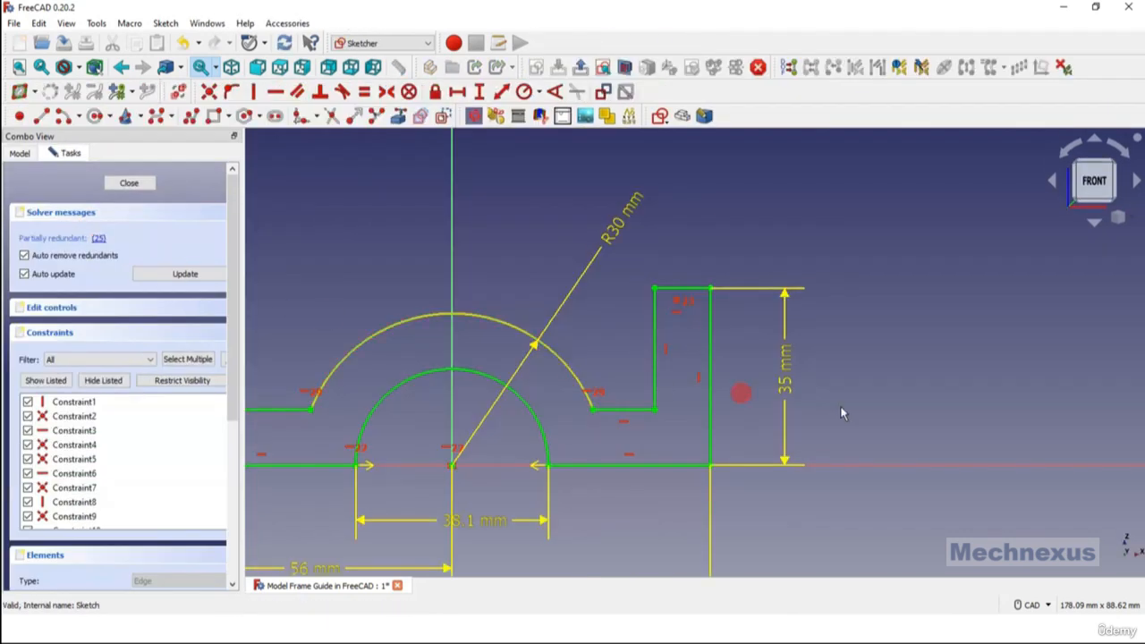
{"action": "double_click", "coordinate": [780, 379]}
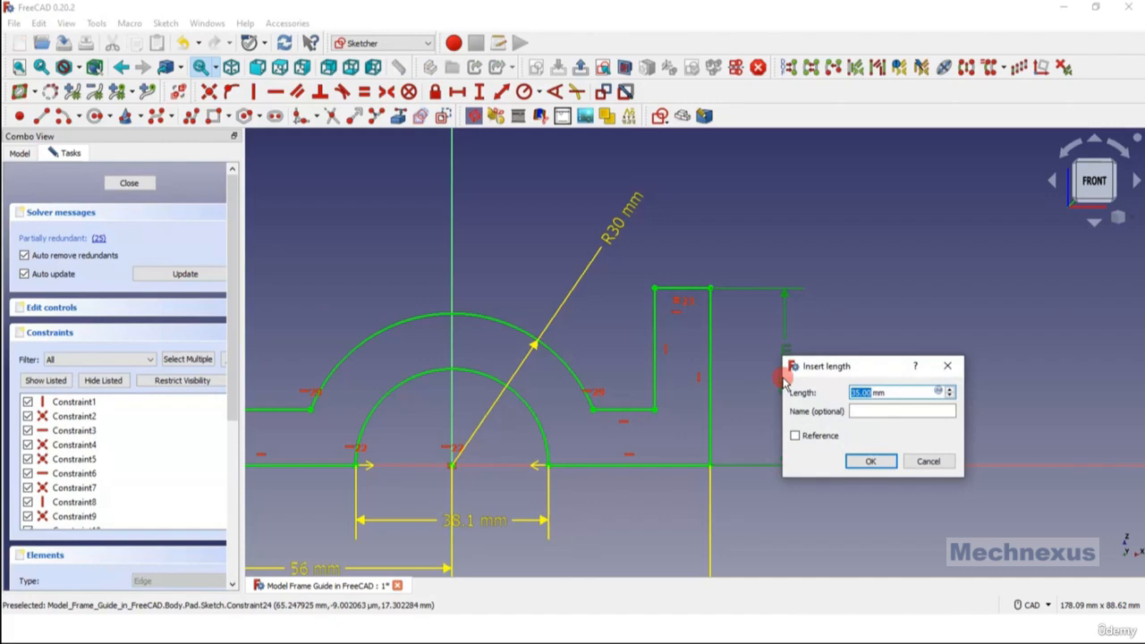
{"action": "type", "text": "41"}
{"action": "key", "text": "Return"}
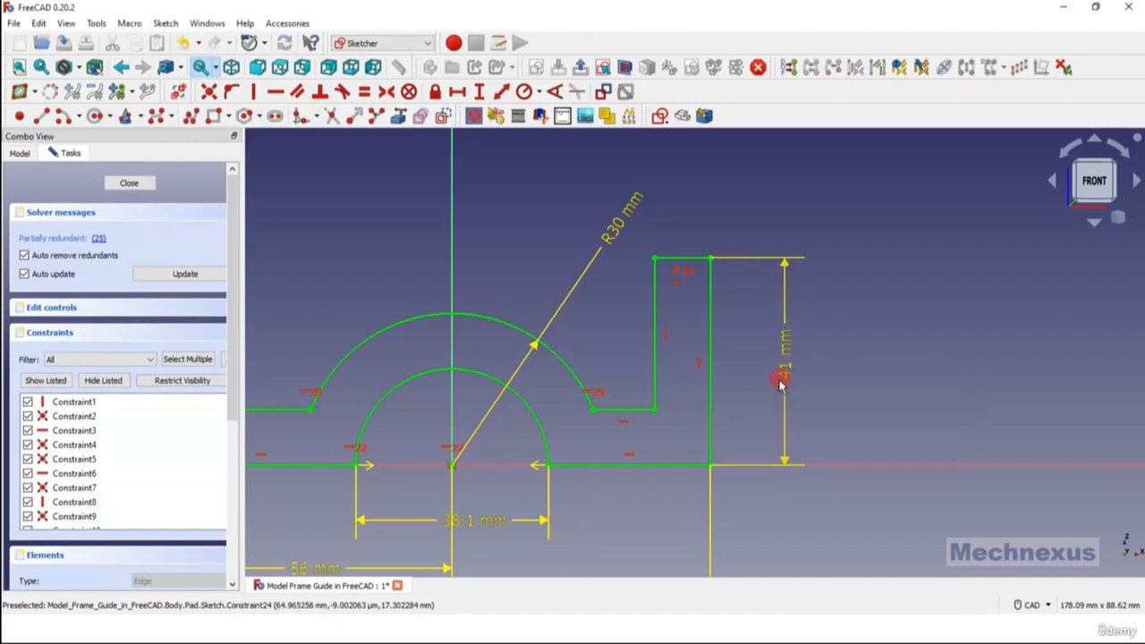
{"action": "left_click", "coordinate": [130, 183]}
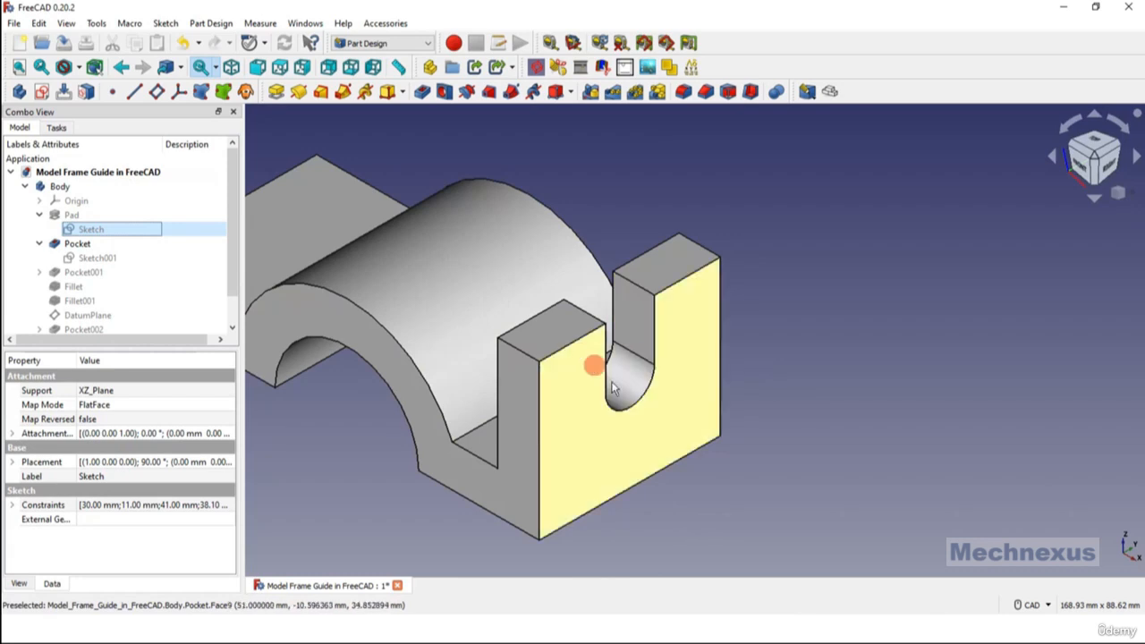
- Make the final Fillet002 feature visible to display the complete frame guide, and clear the selection
{"action": "scroll", "coordinate": [849, 483], "scroll_direction": "down", "scroll_amount": 1}
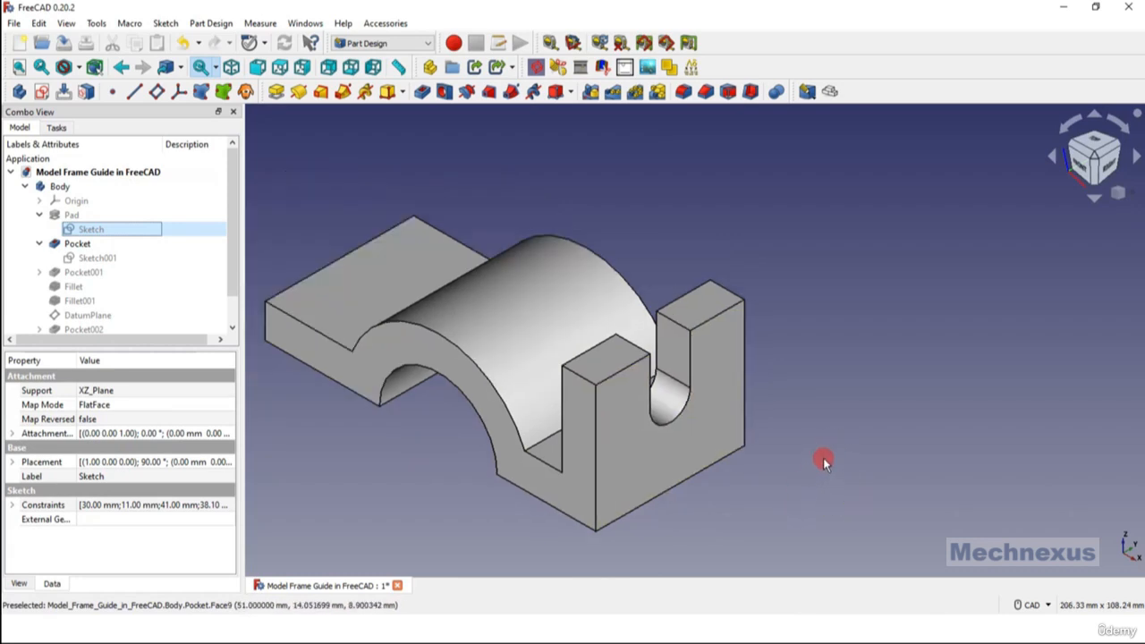
{"action": "scroll", "coordinate": [115, 287], "scroll_direction": "down", "scroll_amount": 1}
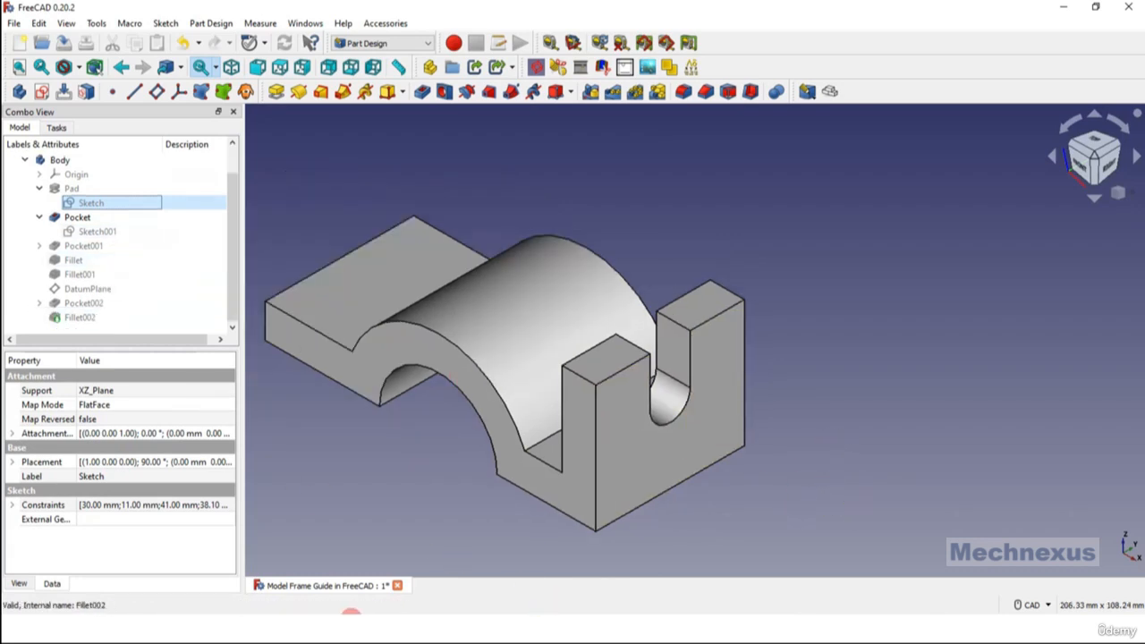
{"action": "left_click", "coordinate": [96, 319]}
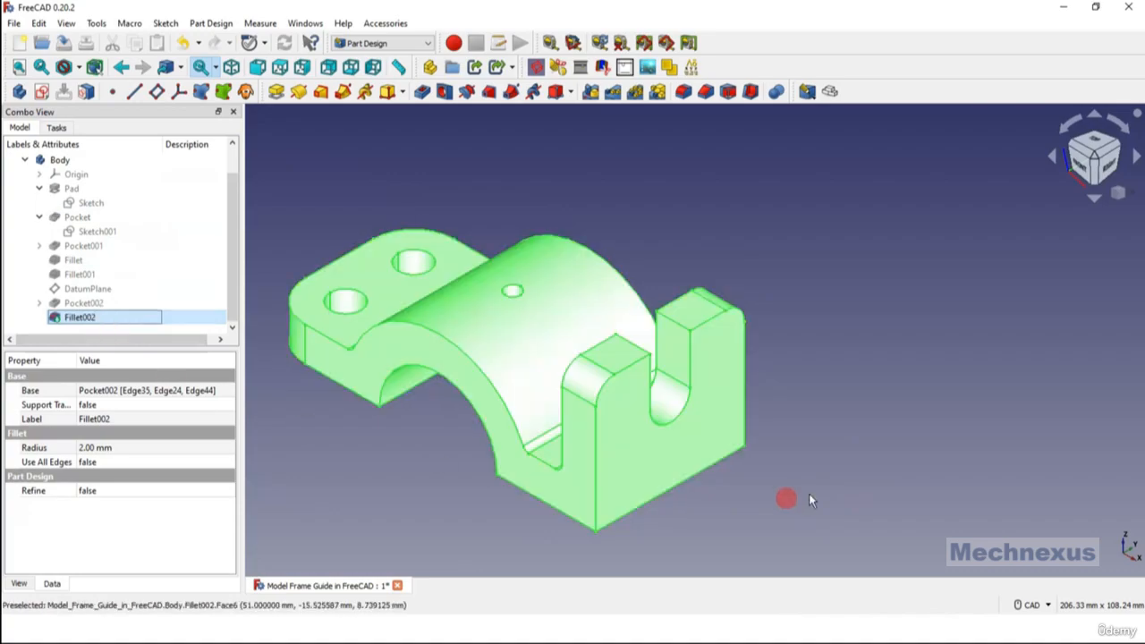
{"action": "left_click", "coordinate": [788, 498]}
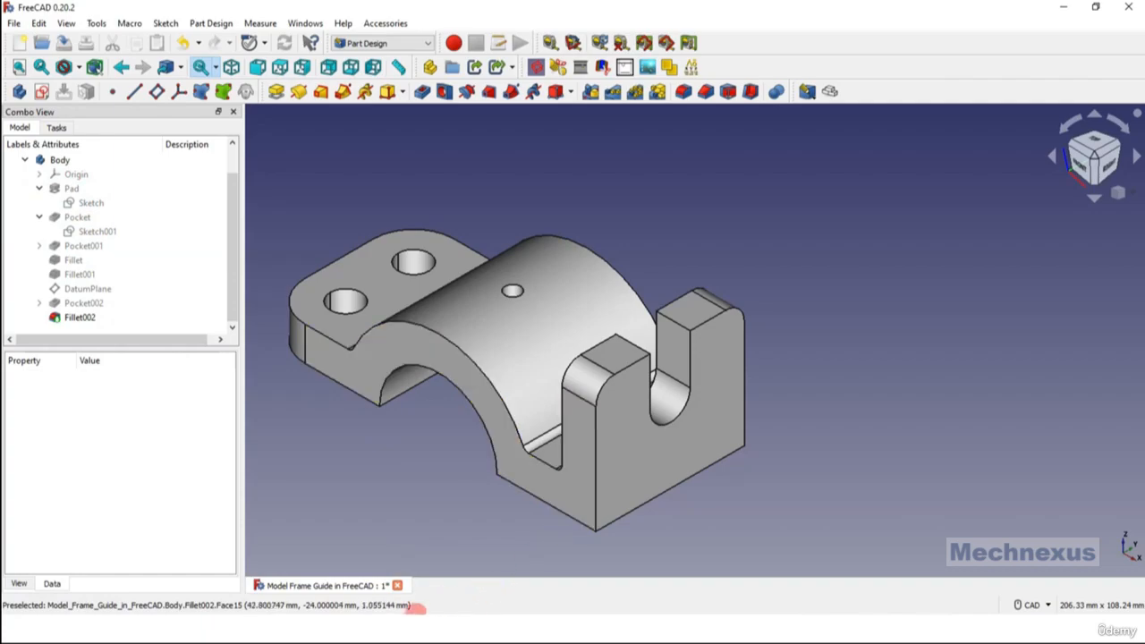
- Switch to PowerPoint and open the fourth slide, "Modularity of FreeCAD"
{"action": "left_click", "coordinate": [398, 629]}
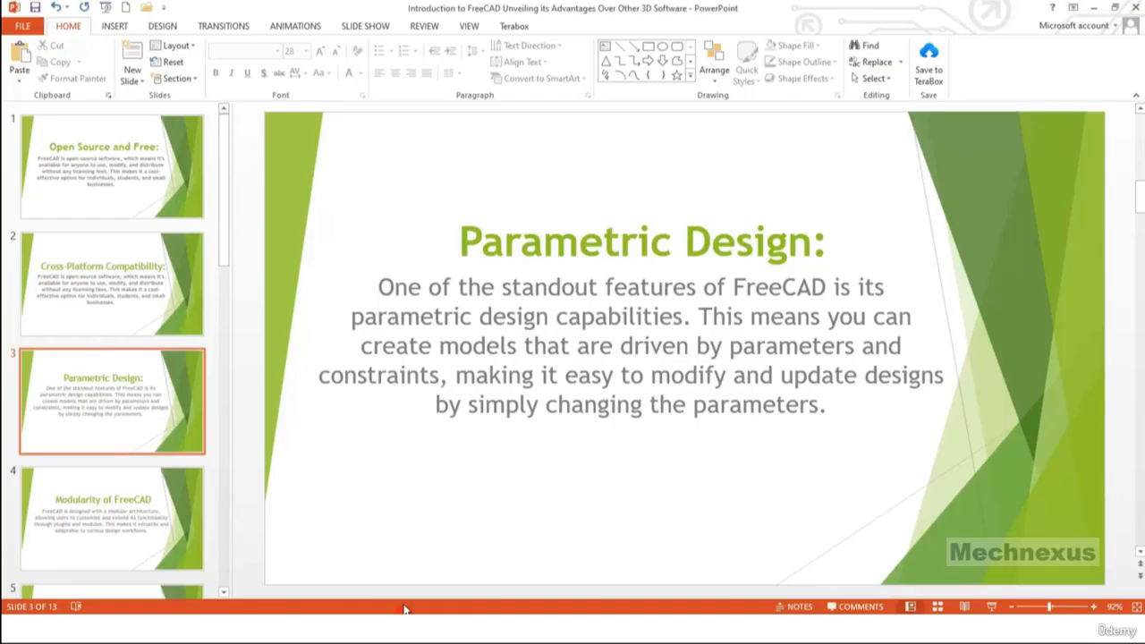
{"action": "scroll", "coordinate": [120, 399], "scroll_direction": "down", "scroll_amount": 1}
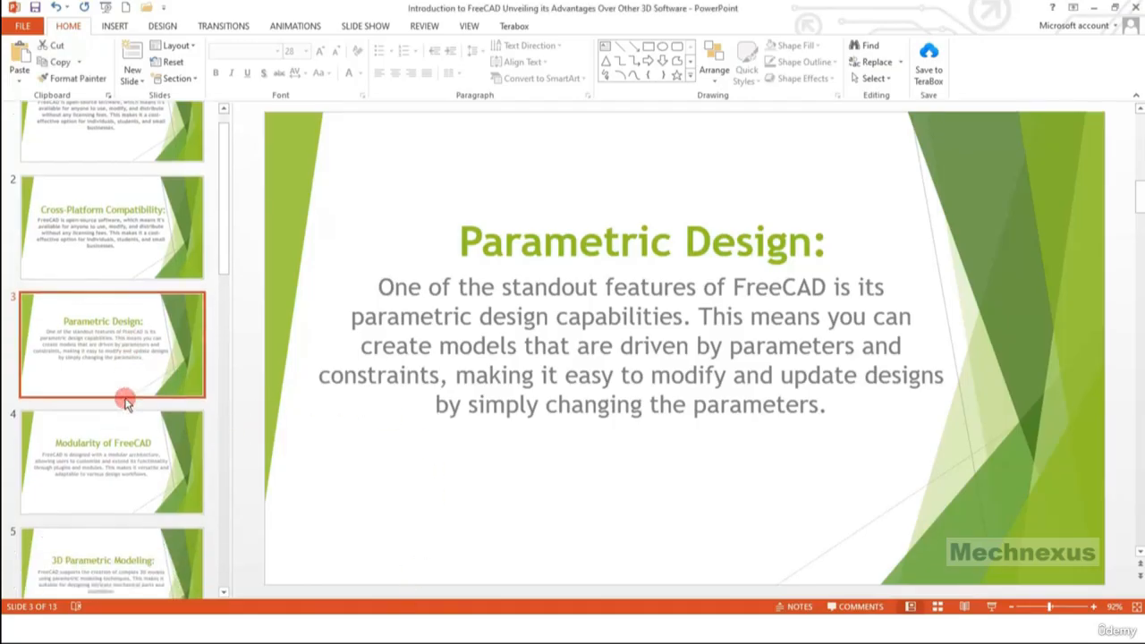
{"action": "left_click", "coordinate": [114, 456]}
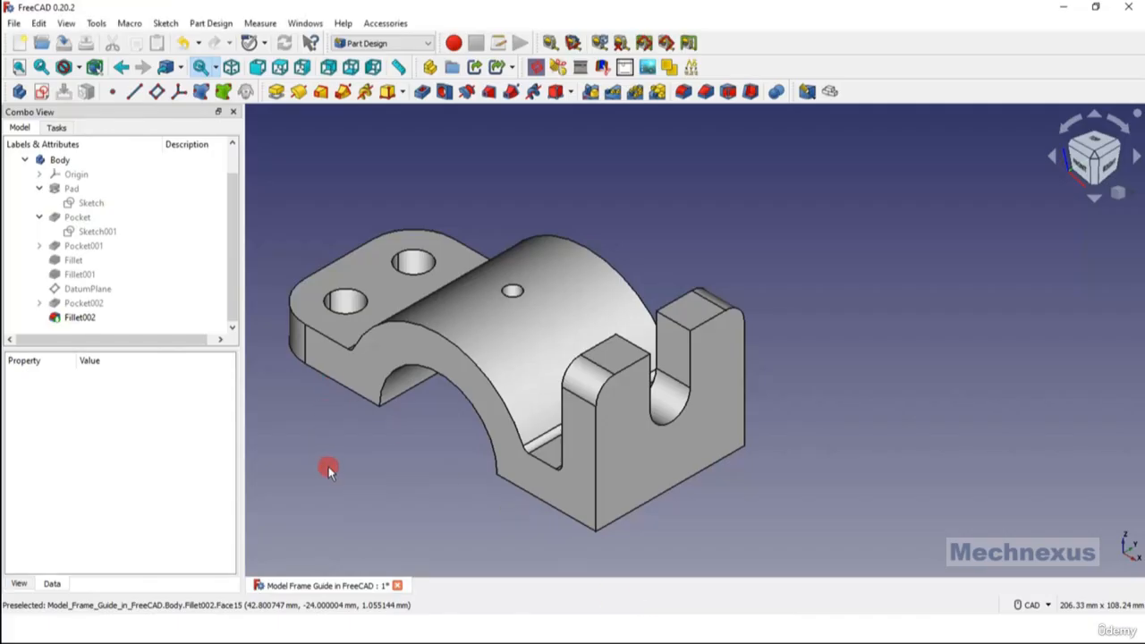
- Open FreeCAD's Addon Manager, examine the list of available workbenches, and close it
{"action": "left_click", "coordinate": [95, 24]}
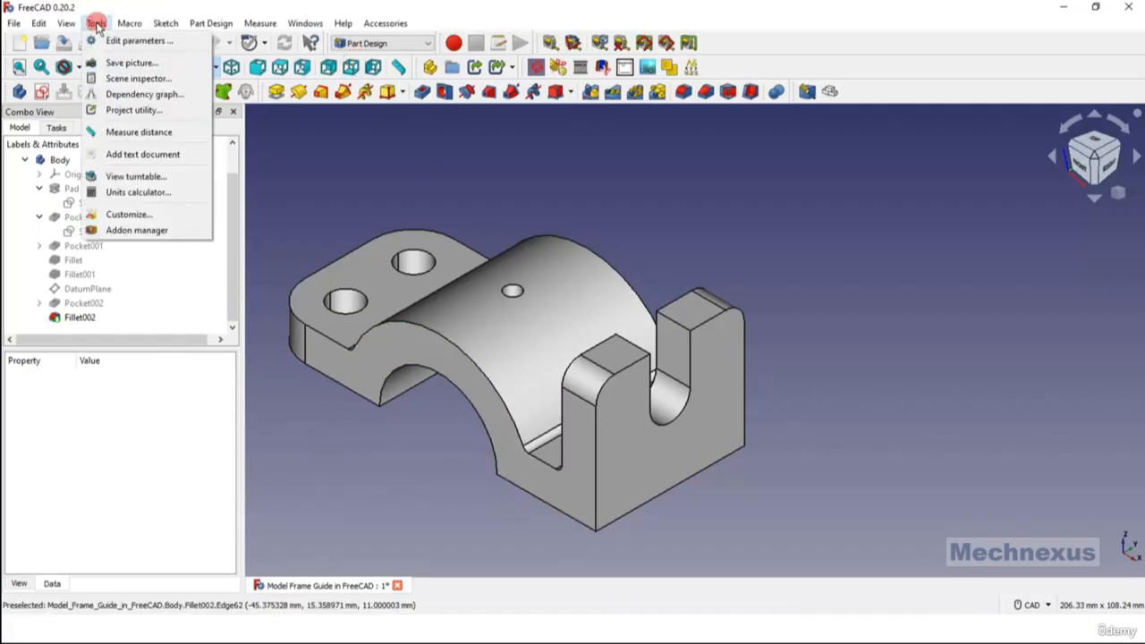
{"action": "left_click", "coordinate": [116, 230]}
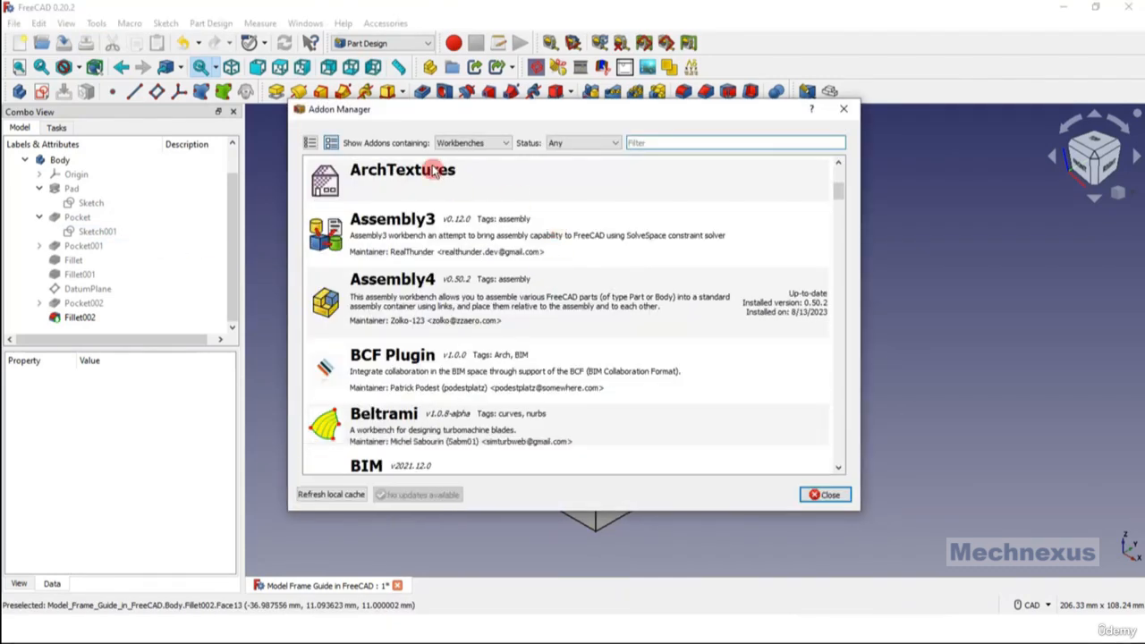
{"action": "scroll", "coordinate": [460, 324], "scroll_direction": "down", "scroll_amount": 3}
{"action": "scroll", "coordinate": [461, 329], "scroll_direction": "up", "scroll_amount": 10}
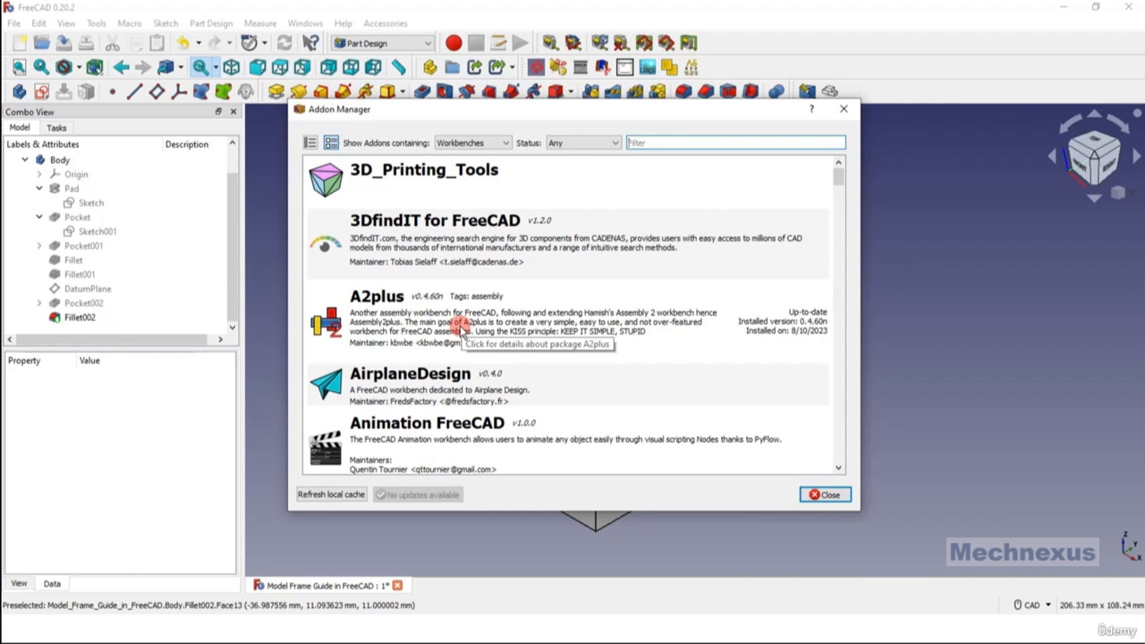
{"action": "left_click", "coordinate": [826, 498]}
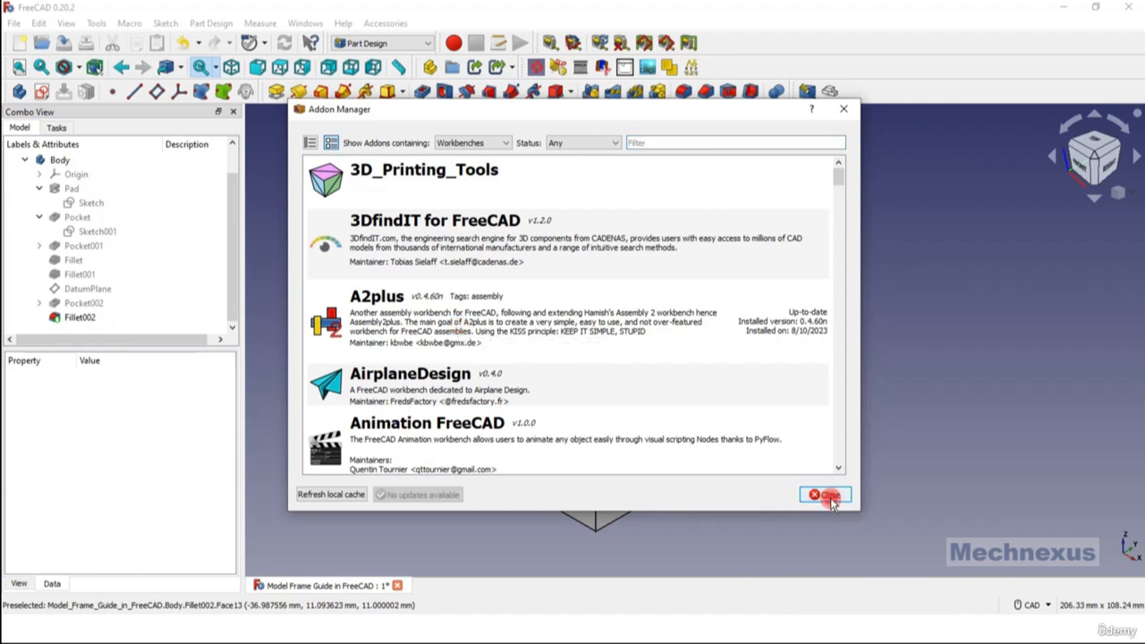